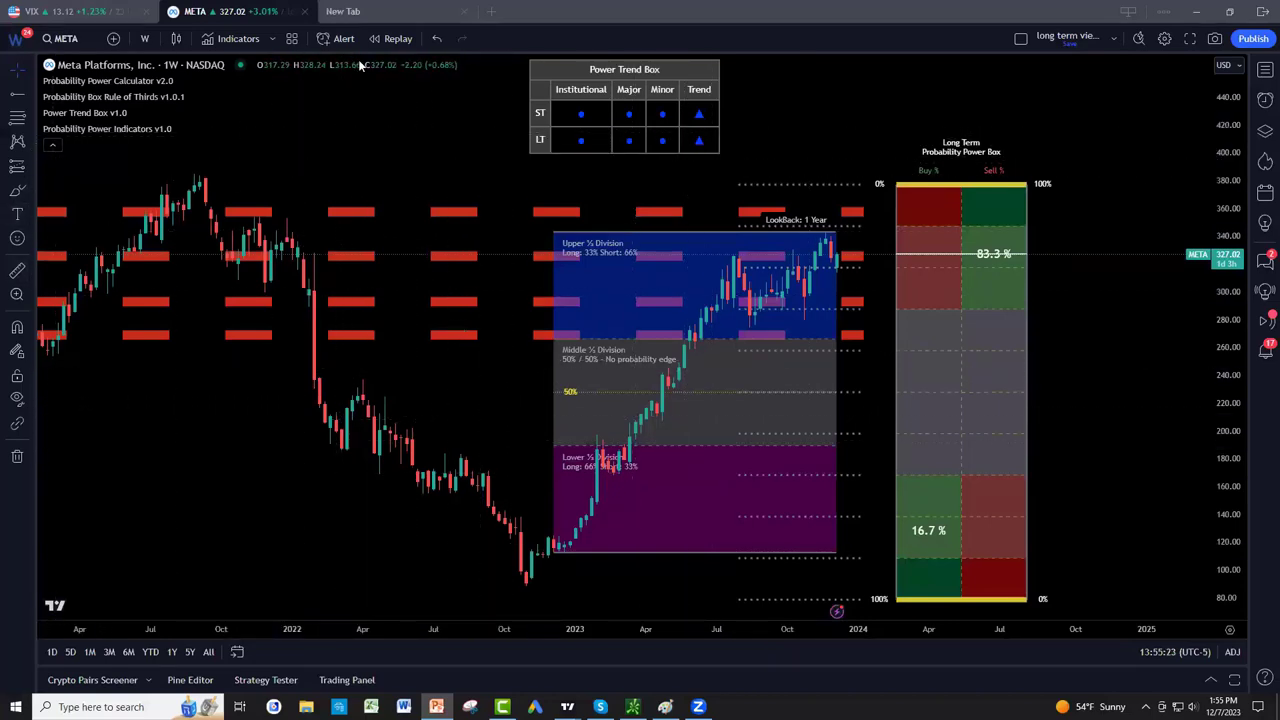
Step: Start META weekly bar replay at the November 2022 low and compress the price scale to fit the probability box
click(389, 39)
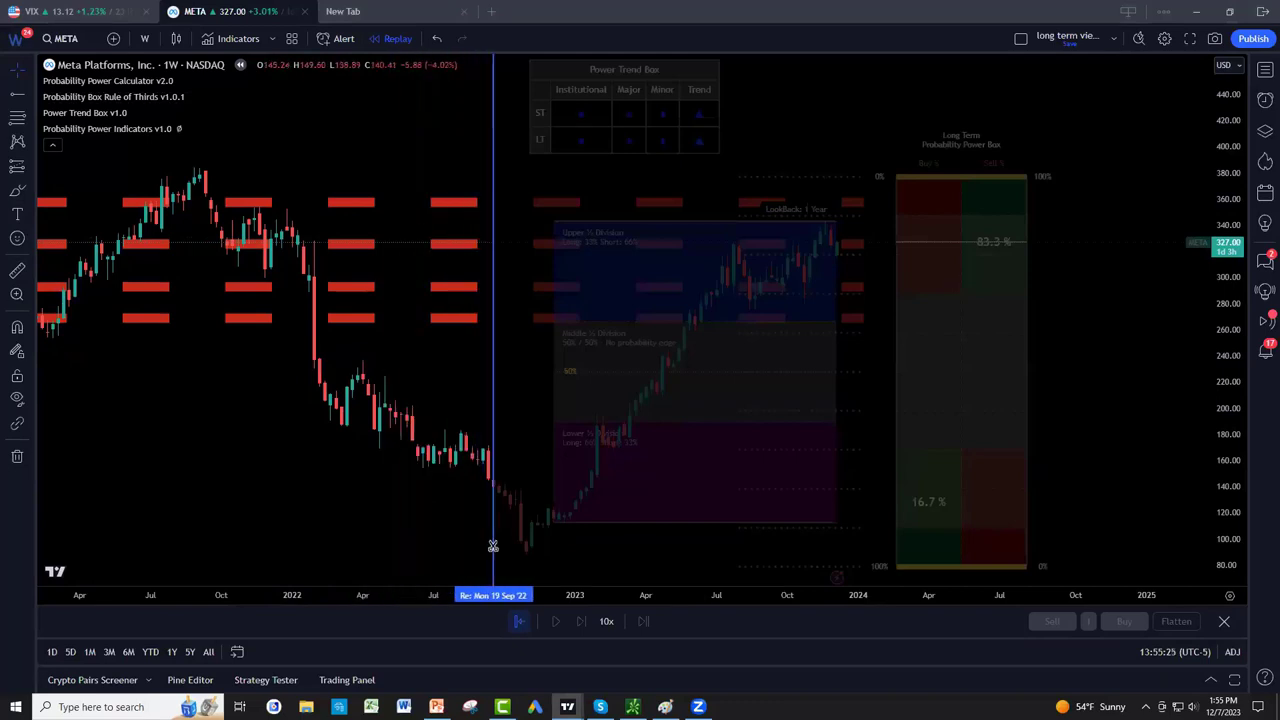
mouse_move(530, 537)
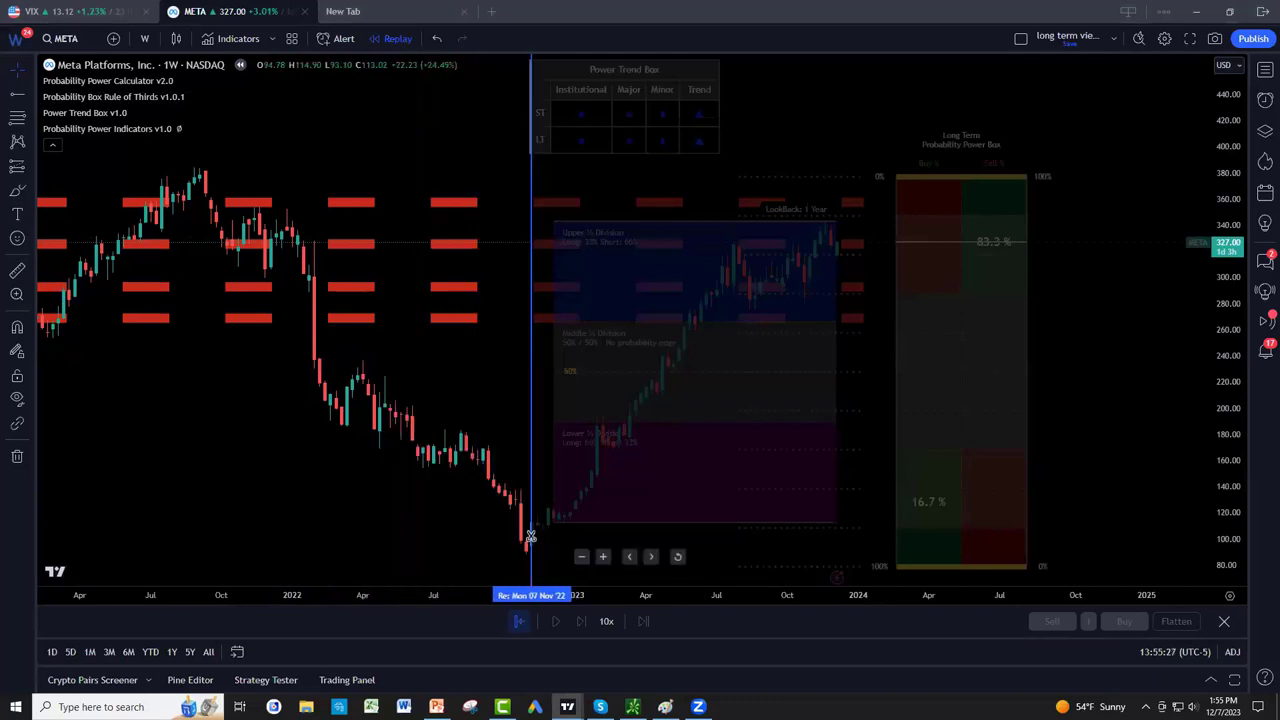
click(530, 537)
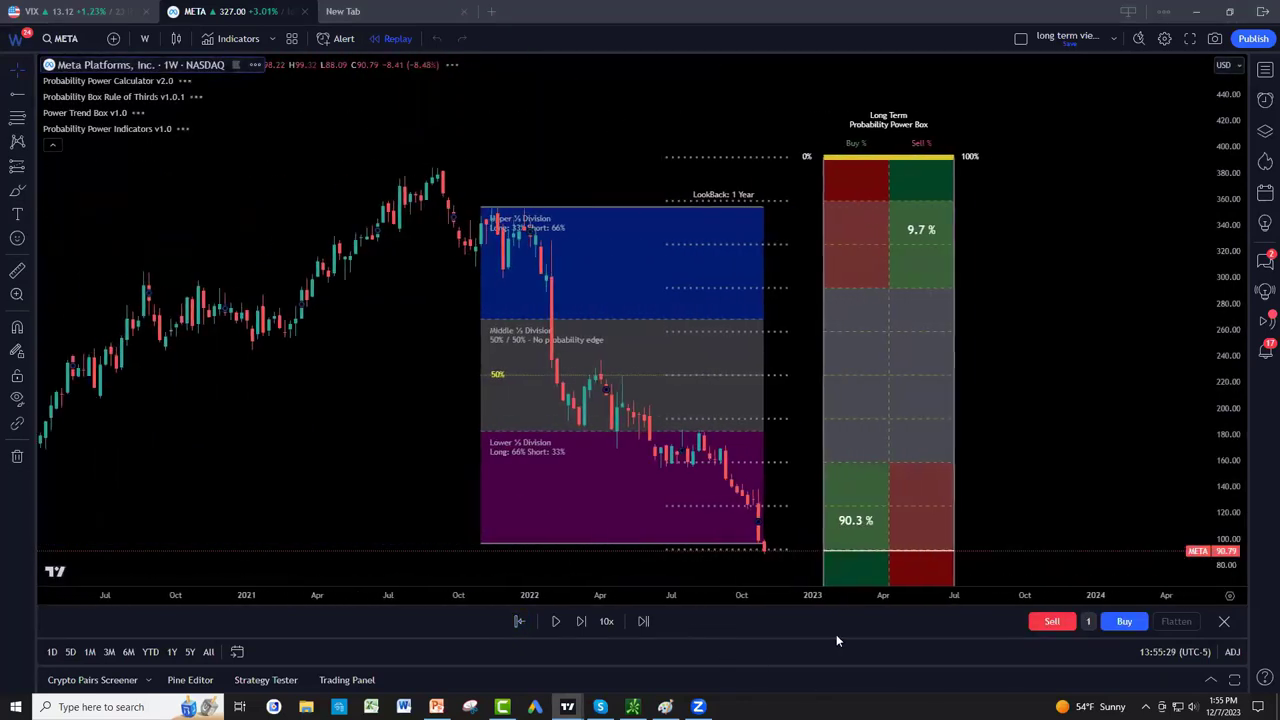
drag(1228, 434, 1228, 500)
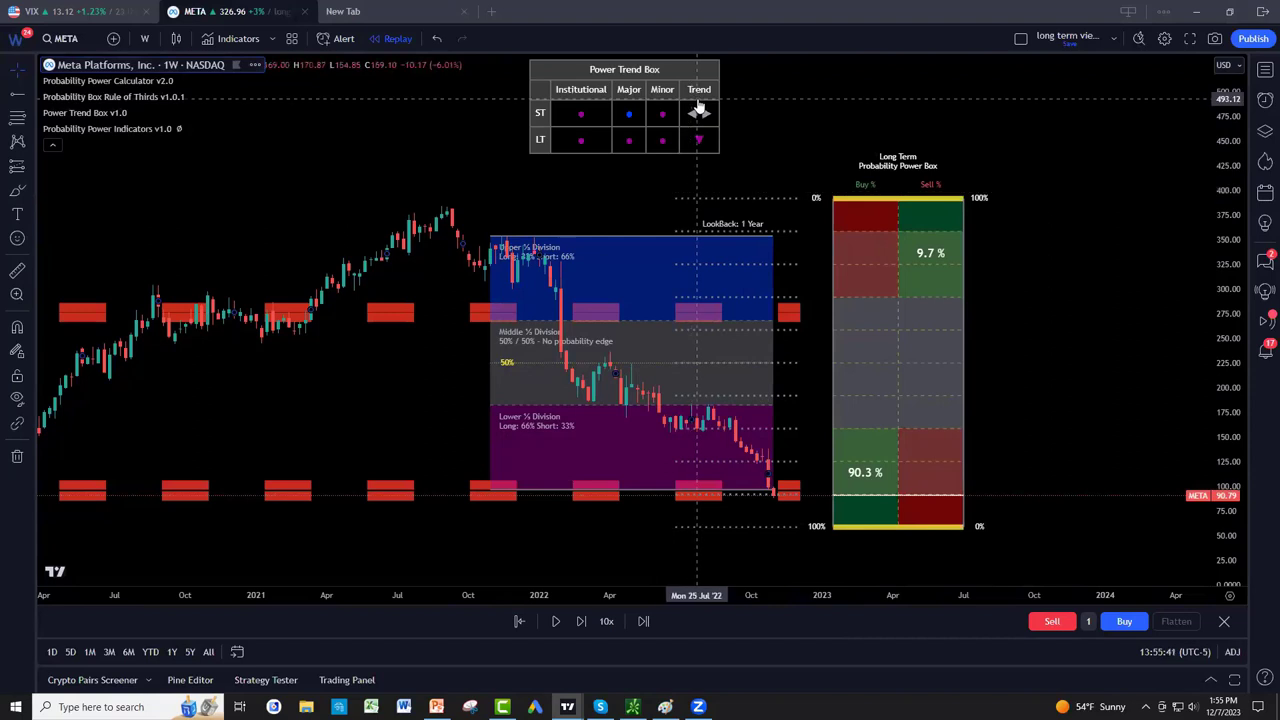
Step: Buy 1 META share at 90.79, then replay into spring 2023 near $218, up about $127
click(1124, 621)
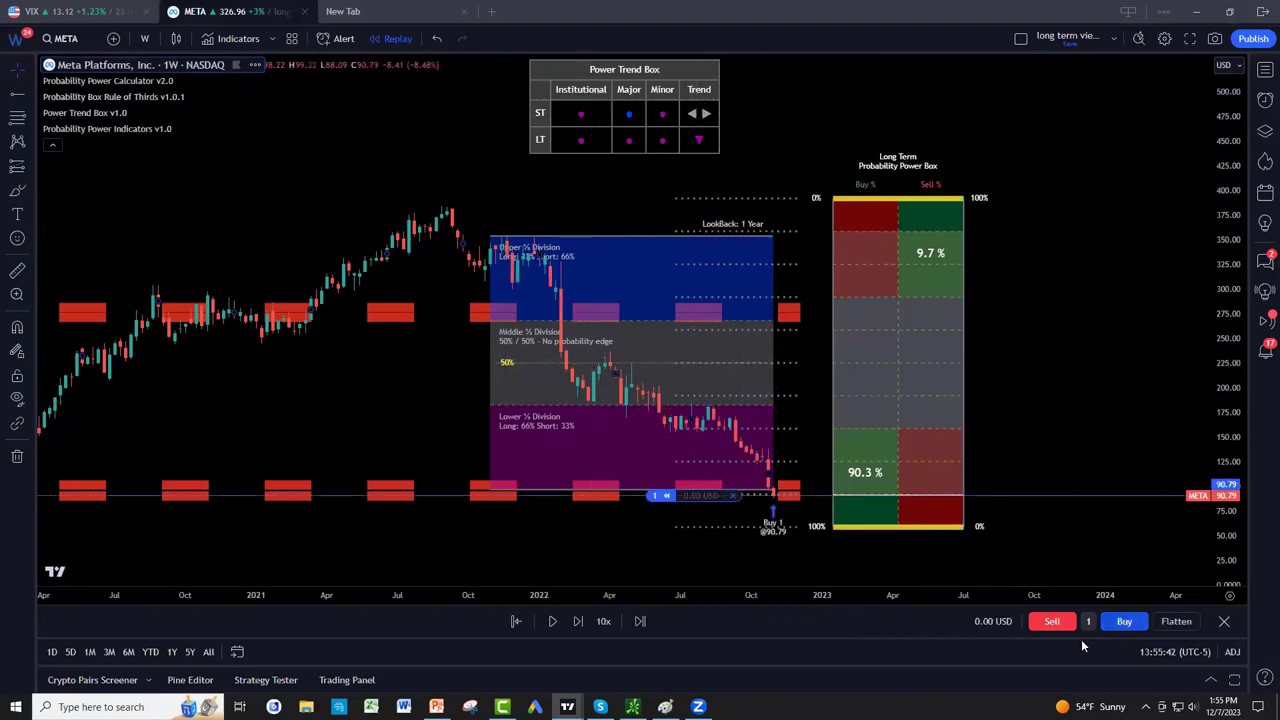
click(552, 621)
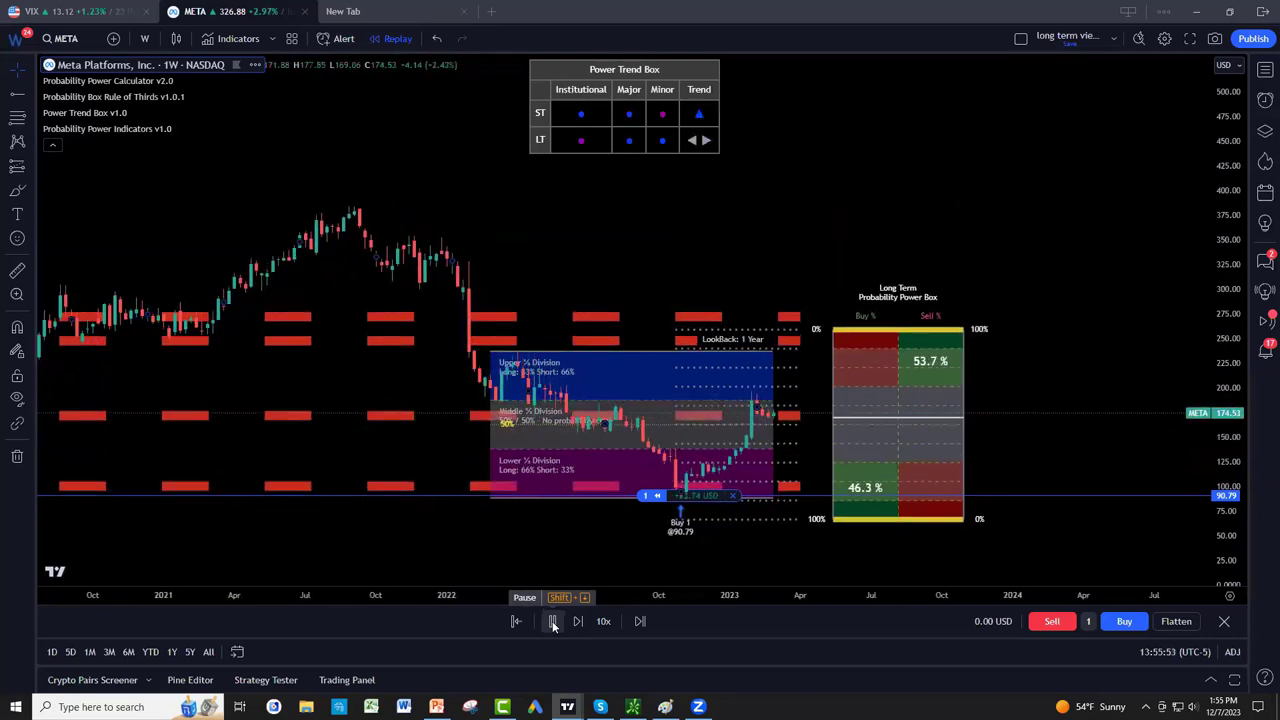
click(552, 621)
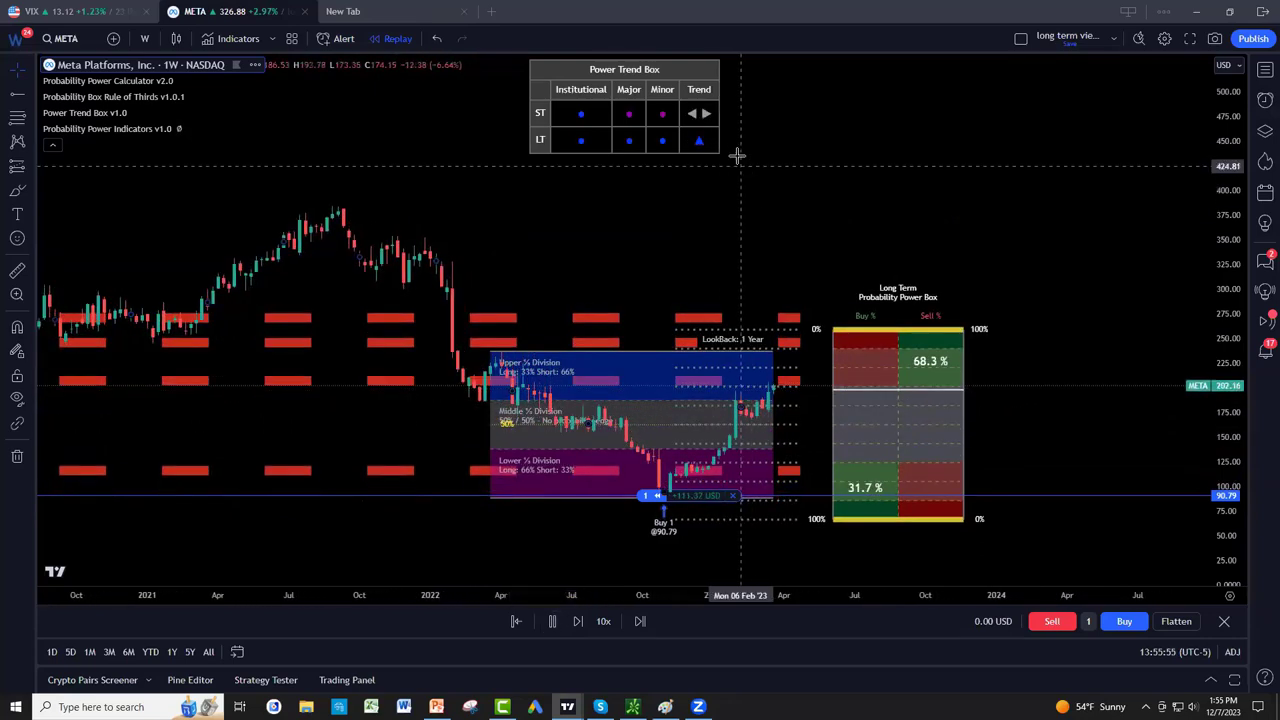
click(552, 622)
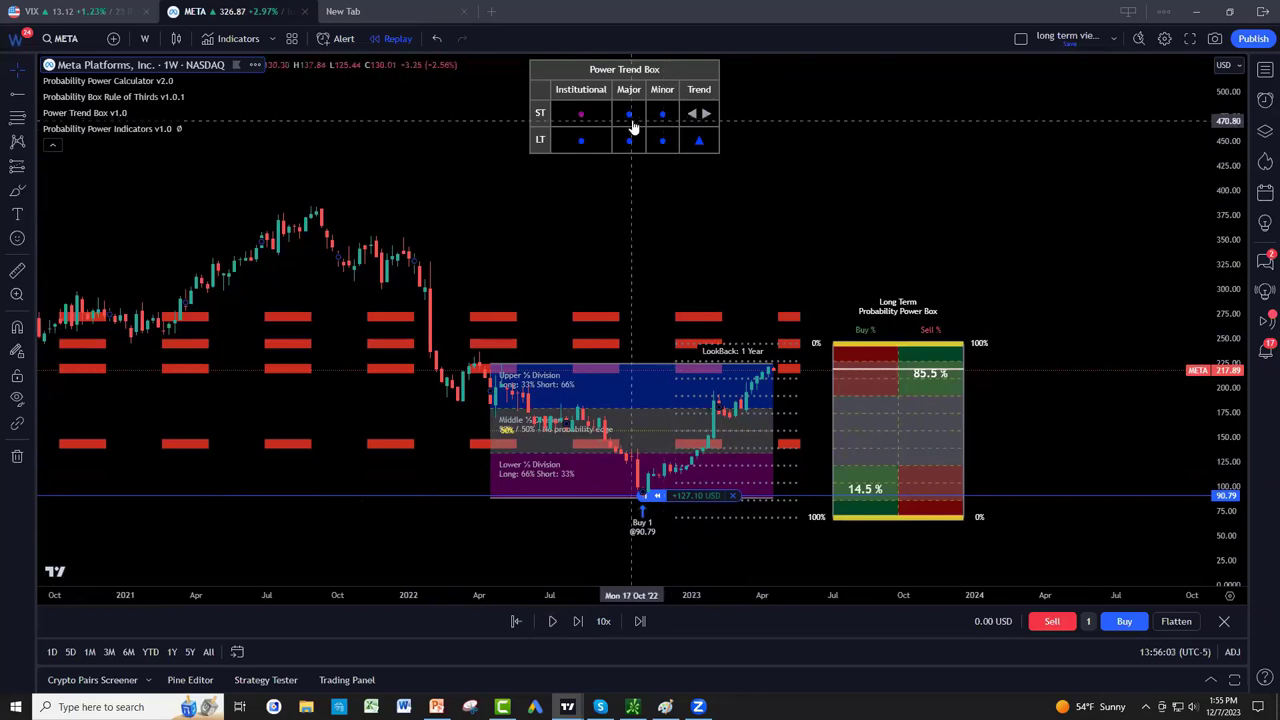
Step: Exit bar replay and load the COIN NASDAQ weekly chart
click(1224, 621)
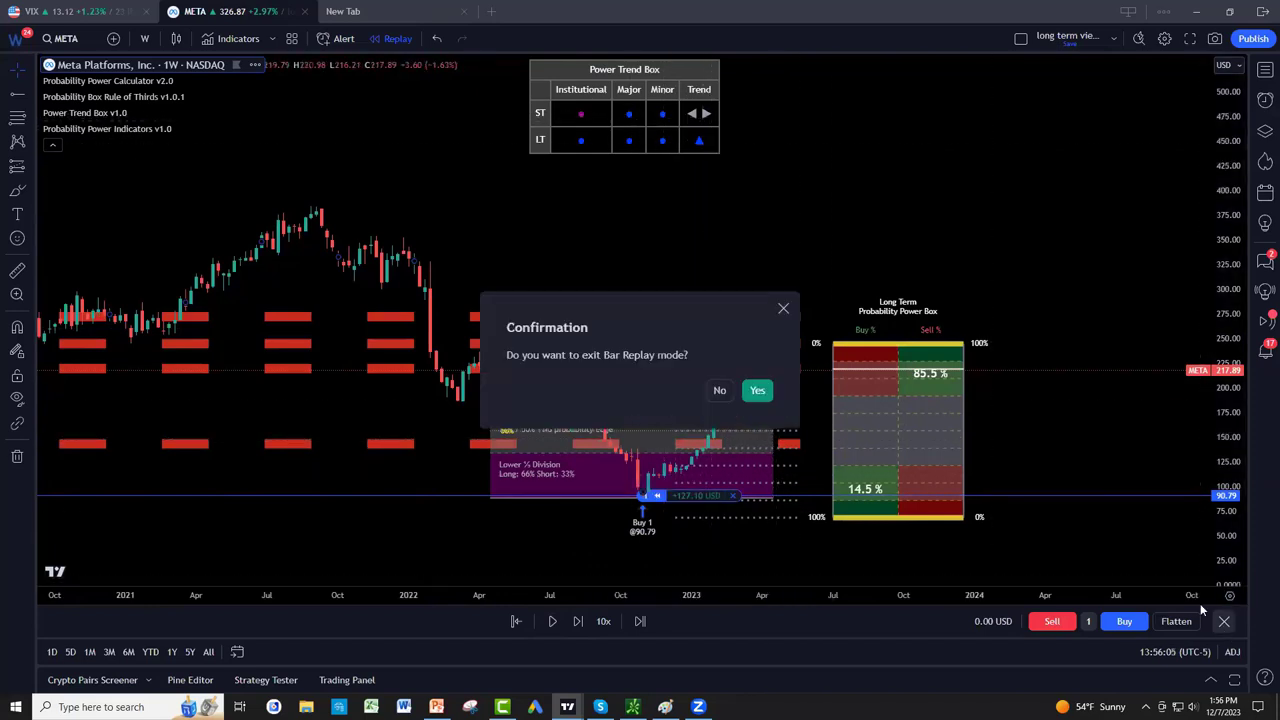
click(757, 391)
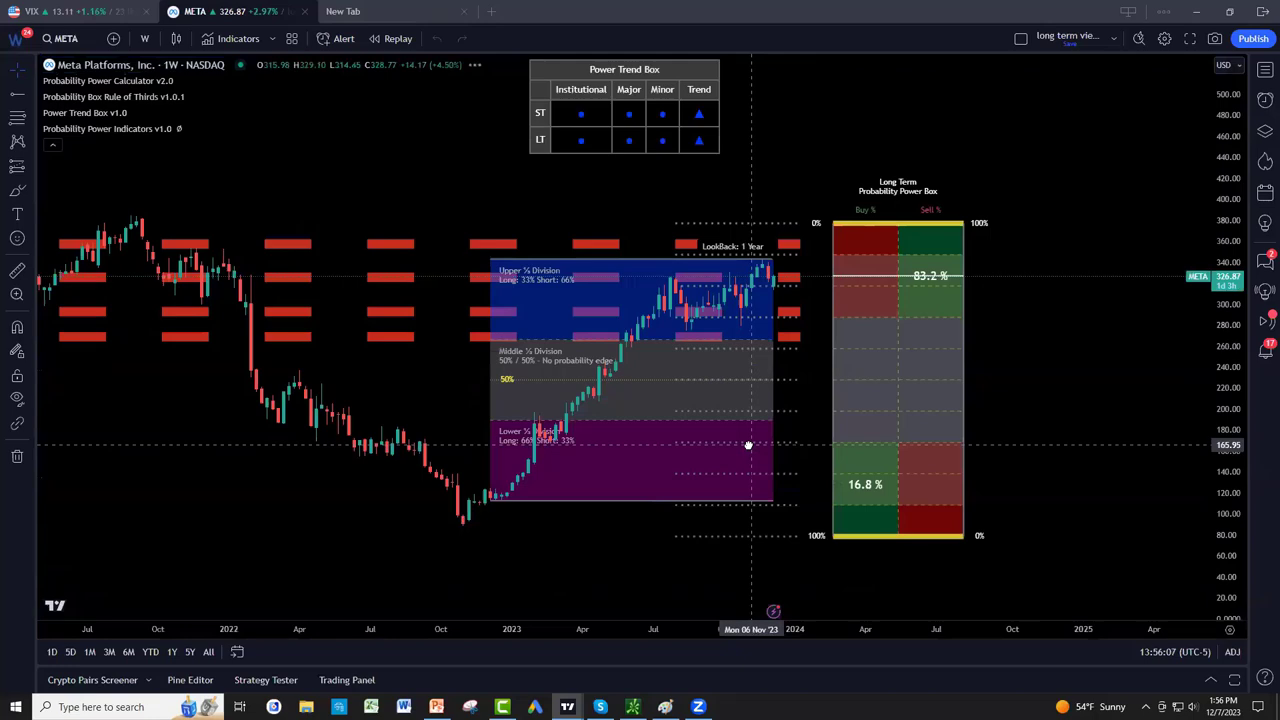
text(COIN)
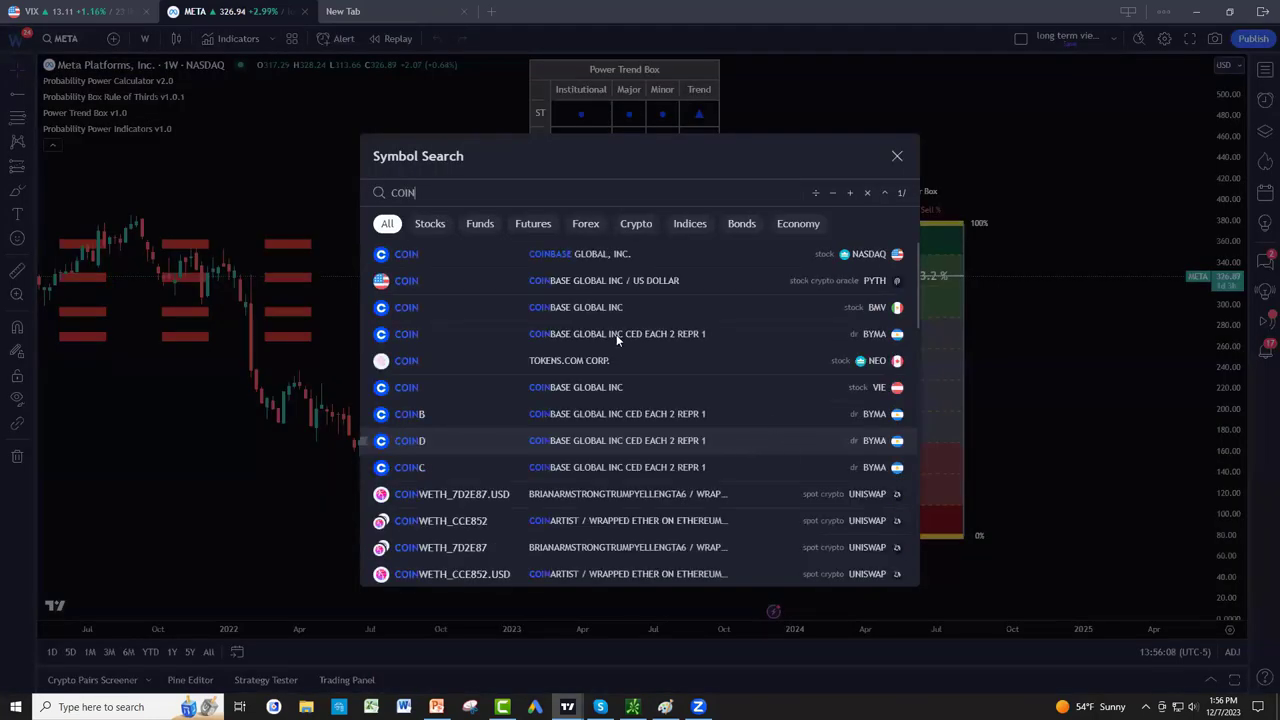
click(568, 253)
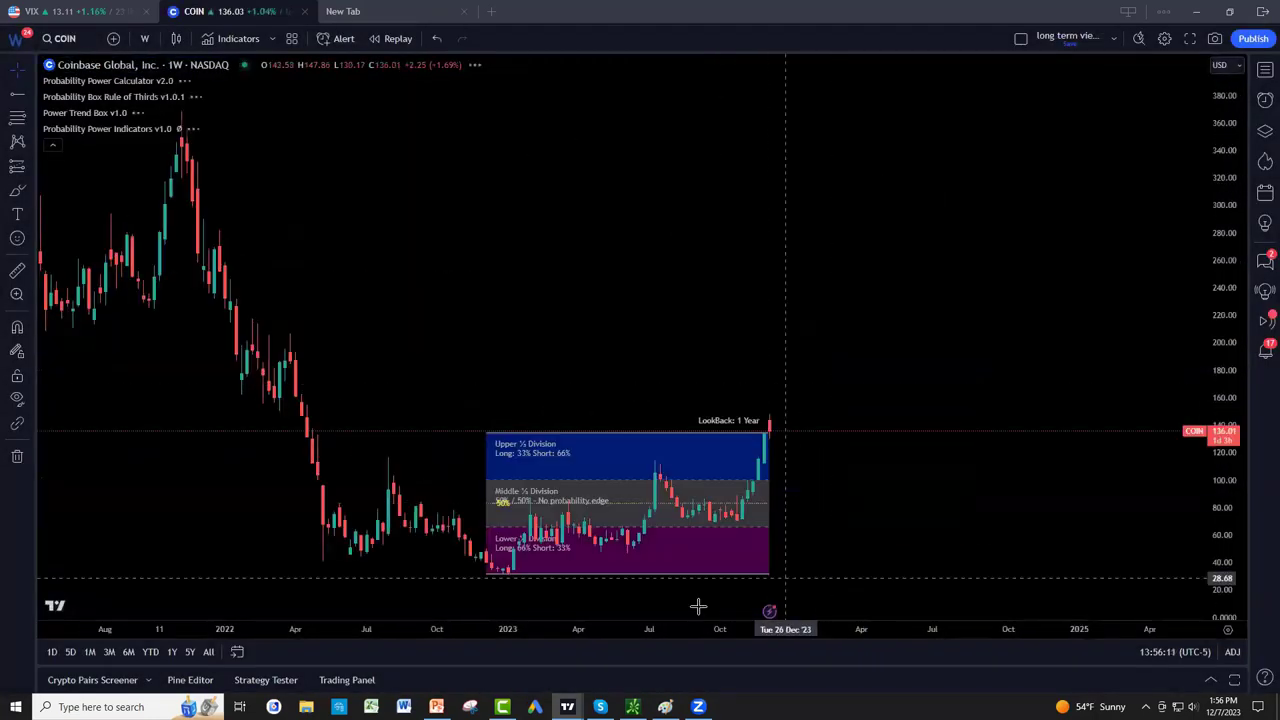
scroll(658, 500, up, 2)
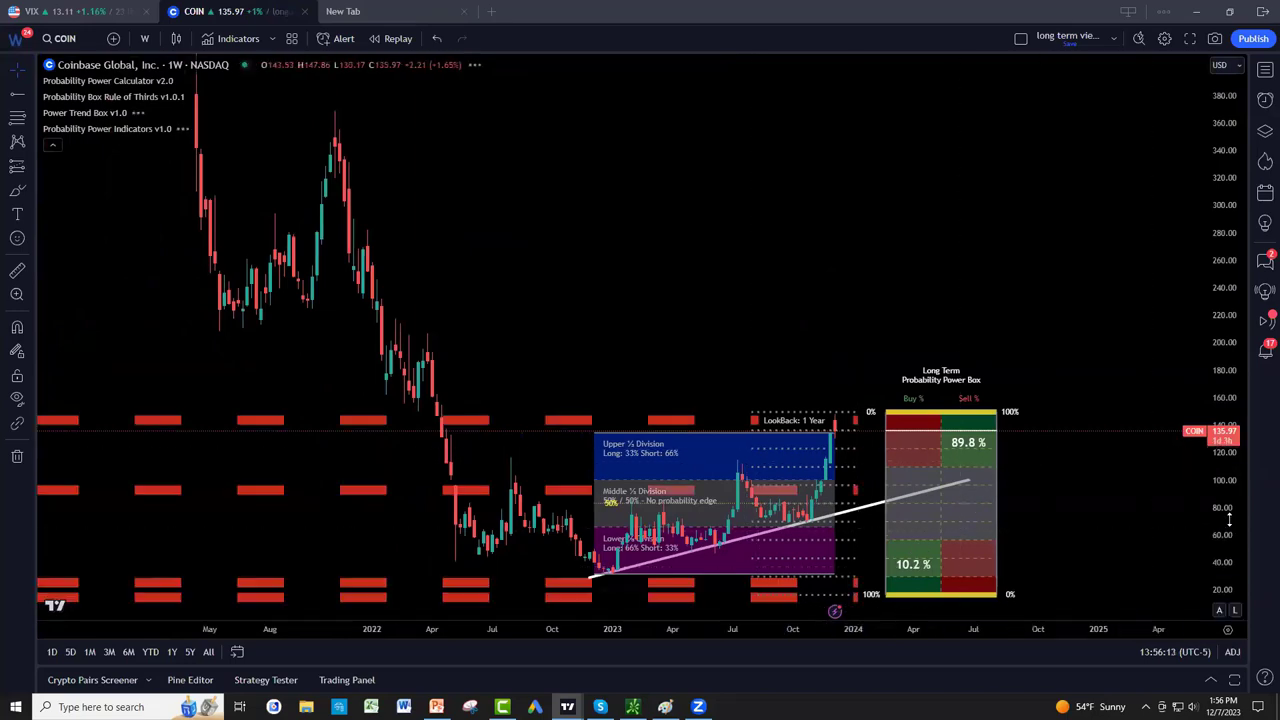
Step: Rescale COIN to show the rising trendline, brush circles around the lows, then clear them
mouse_move(1221, 300)
mouse_down()
mouse_move(1221, 384)
mouse_move(1086, 194)
mouse_up()
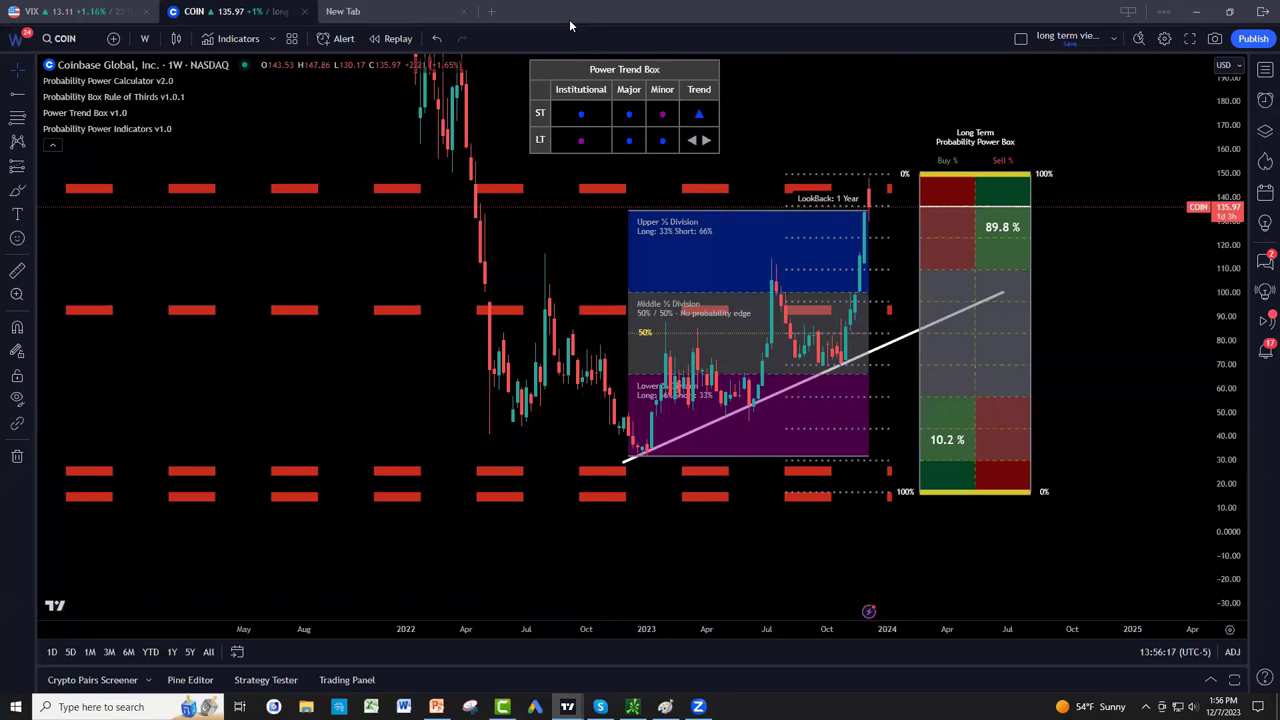
mouse_move(485, 415)
mouse_down()
mouse_move(596, 404)
mouse_move(680, 450)
mouse_move(600, 465)
mouse_up()
drag(712, 400, 770, 415)
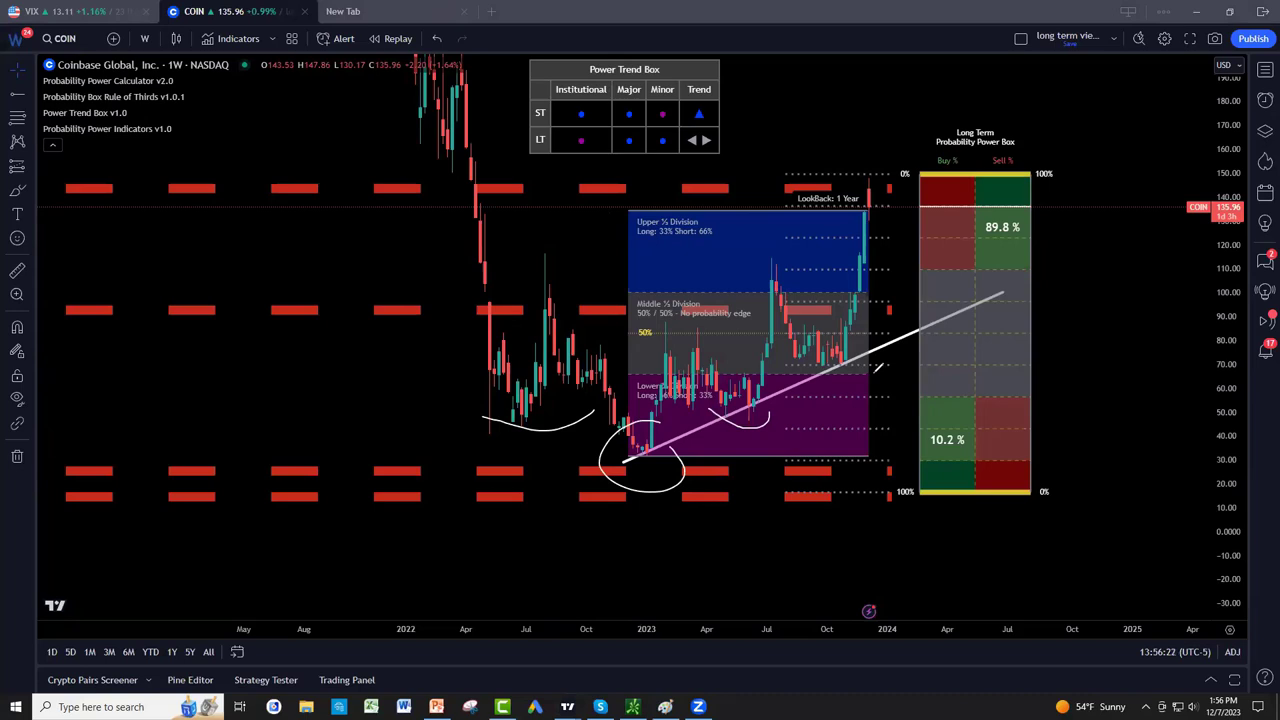
drag(840, 360, 900, 360)
key(Escape)
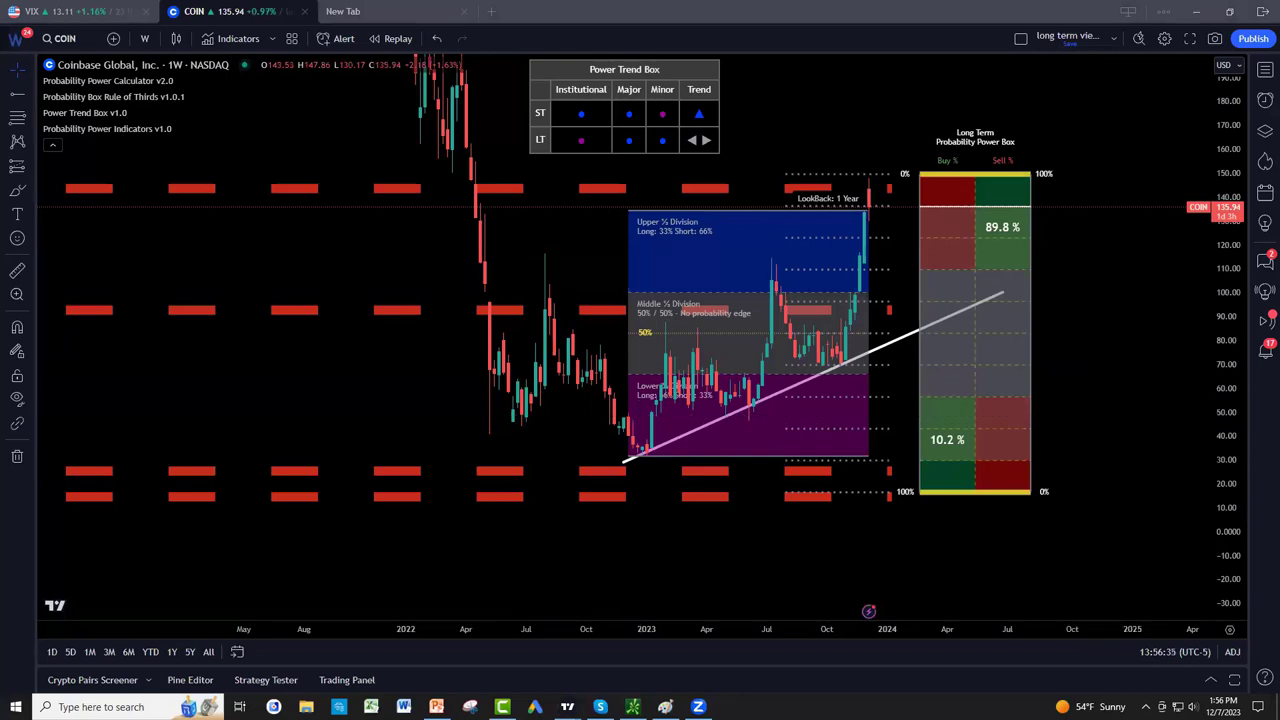